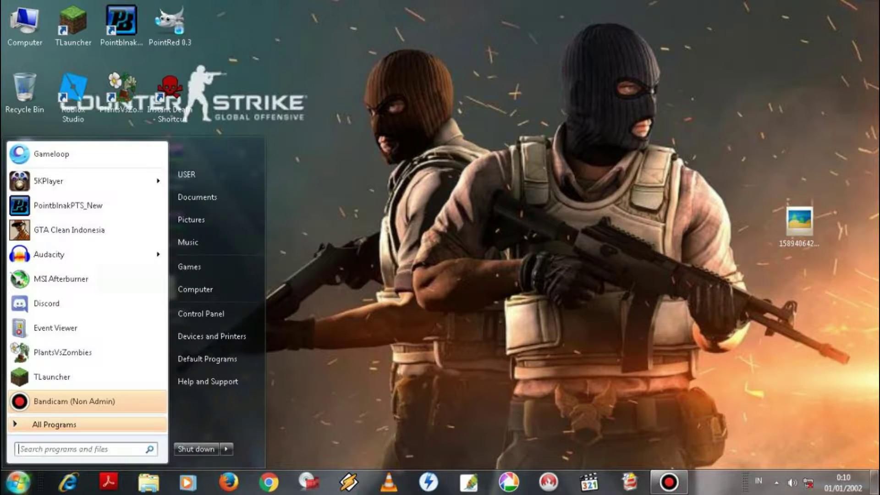
Examine the computer's system and display information in the DirectX Diagnostic Tool.
{"action": "left_click", "coordinate": [18, 483]}
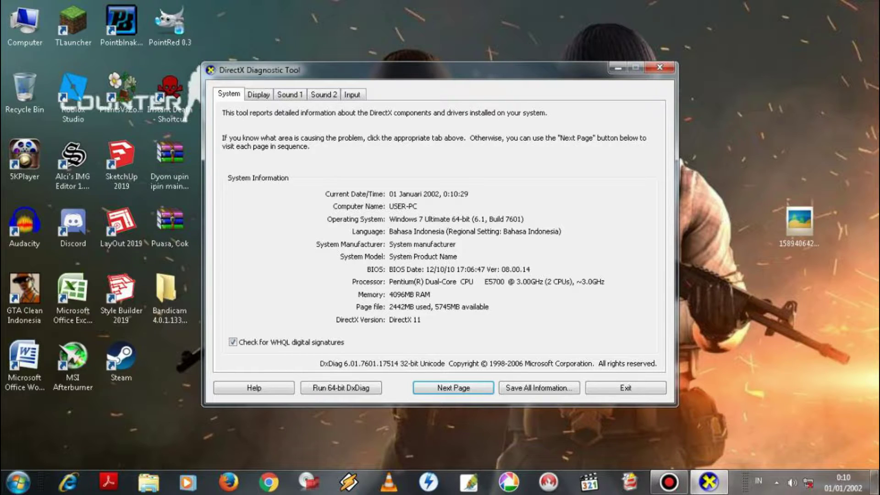
{"action": "left_click", "coordinate": [259, 94]}
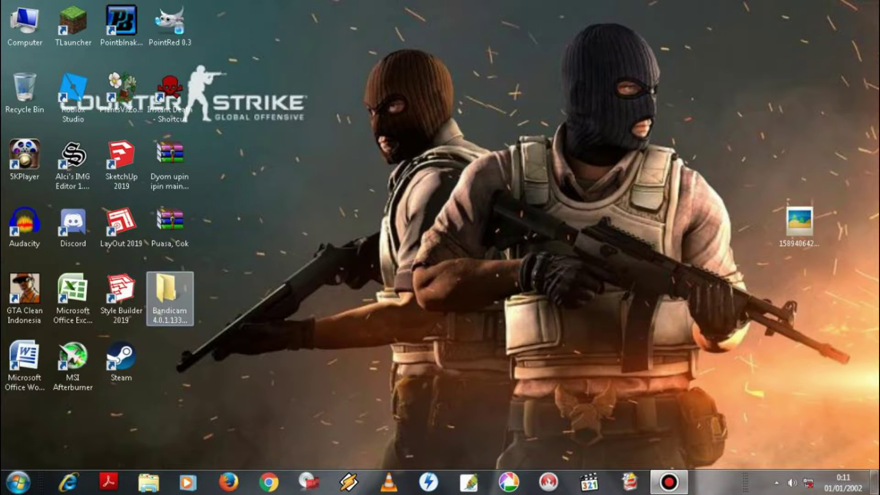
Run bdcamsetup from the Bandicam 4.0.1.1339 folder on the desktop and install Bandicam in English with the General components.
{"action": "left_click_drag", "start_coordinate": [168, 293], "coordinate": [219, 287]}
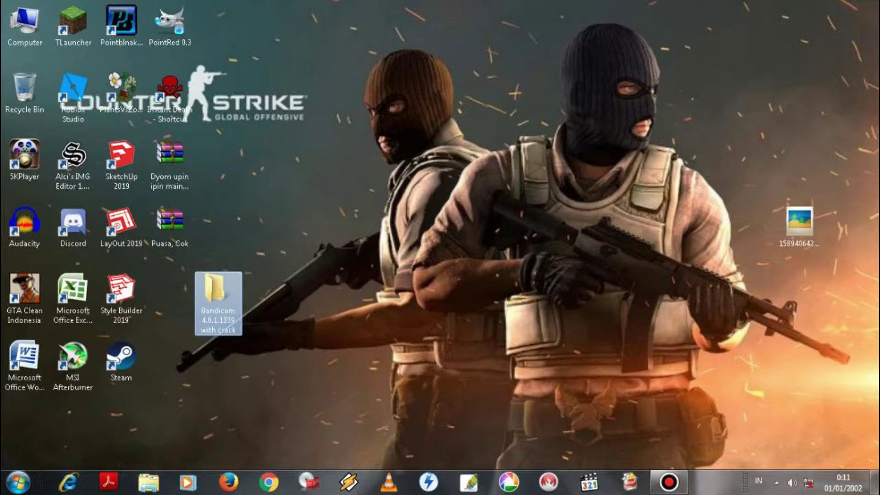
{"action": "double_click", "coordinate": [219, 290]}
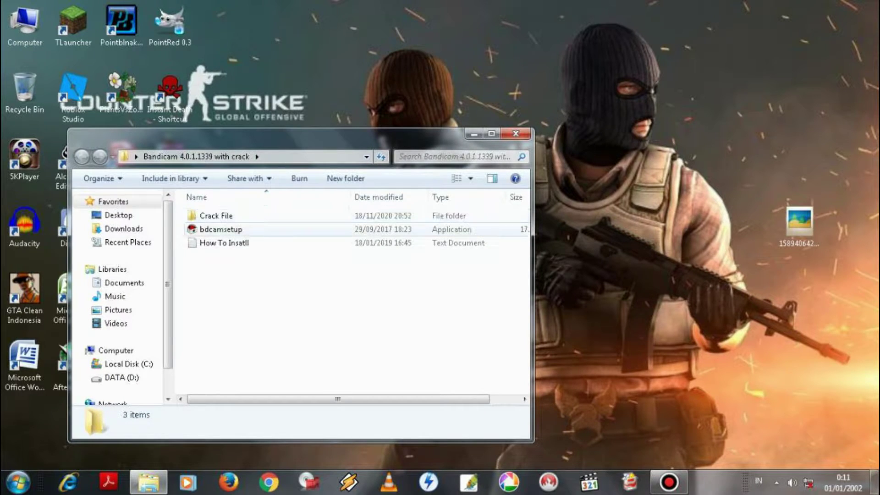
{"action": "left_click", "coordinate": [221, 230]}
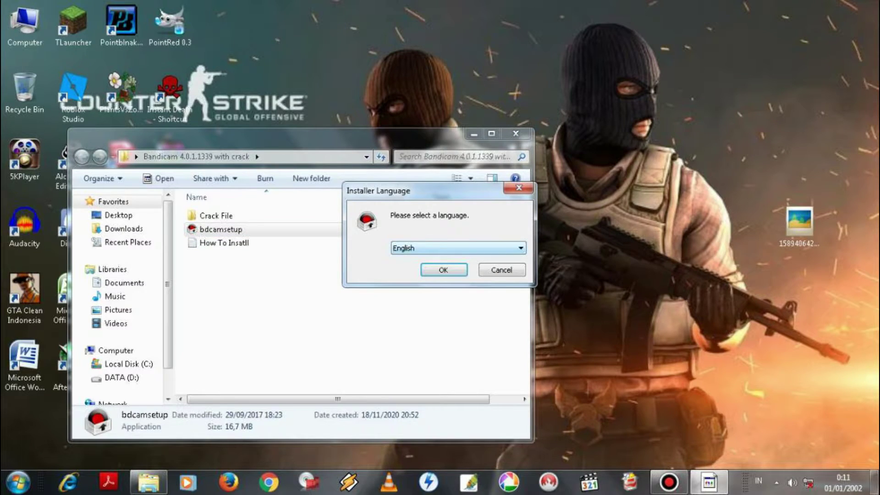
{"action": "key", "text": "Return"}
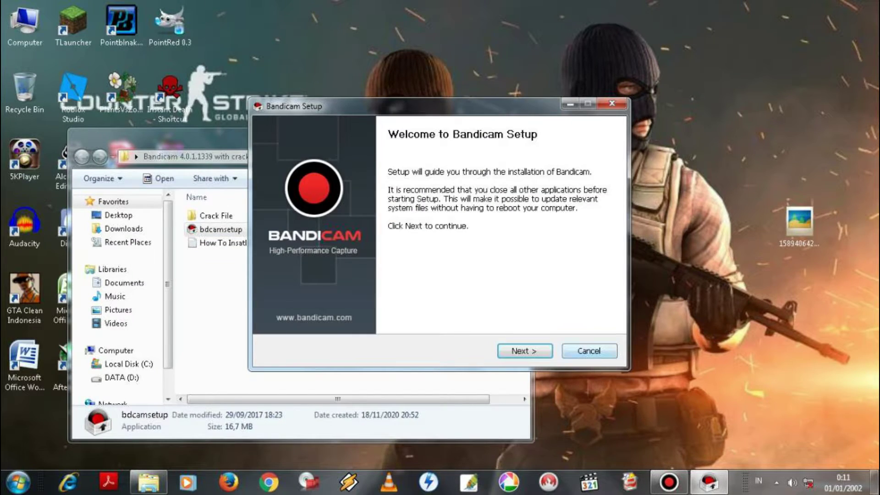
{"action": "key", "text": "Return"}
{"action": "key", "text": "Return"}
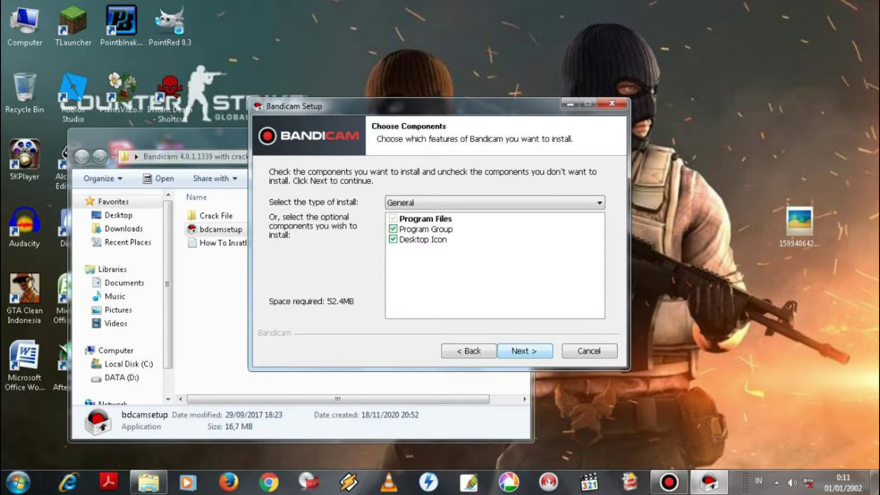
{"action": "key", "text": "Return"}
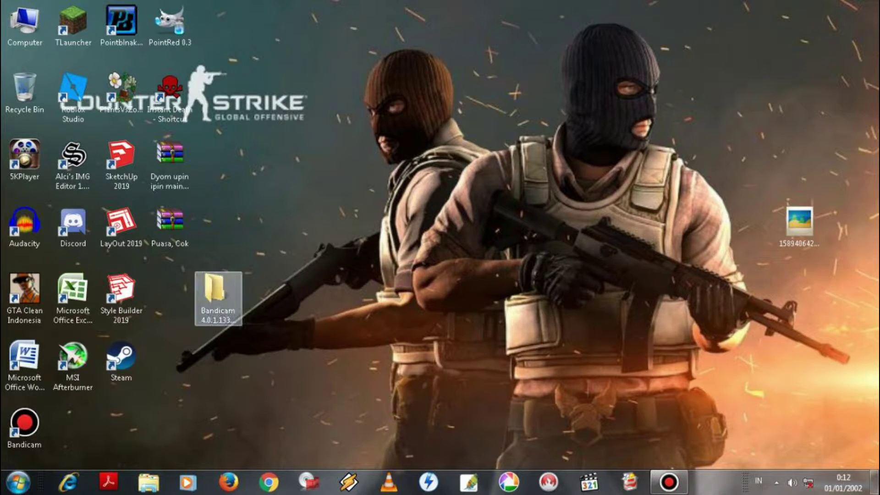
Reopen the Bandicam 4.0.1.1339 folder and launch keymaker from its Crack File subfolder.
{"action": "left_click_drag", "start_coordinate": [216, 293], "coordinate": [169, 293]}
{"action": "double_click", "coordinate": [168, 294]}
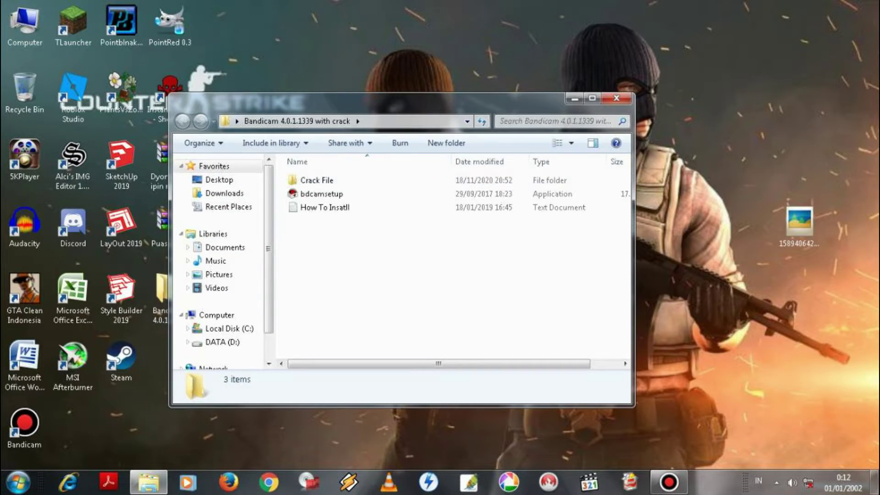
{"action": "left_click", "coordinate": [318, 181]}
{"action": "double_click", "coordinate": [317, 181]}
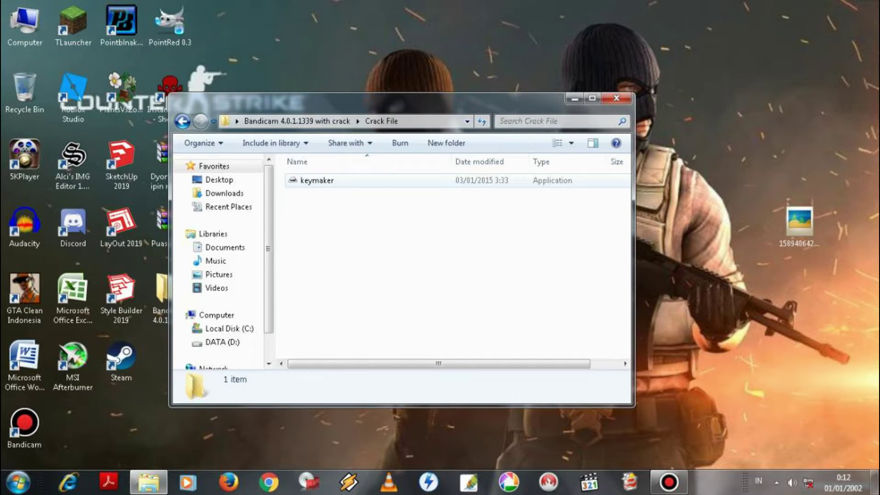
{"action": "double_click", "coordinate": [317, 180]}
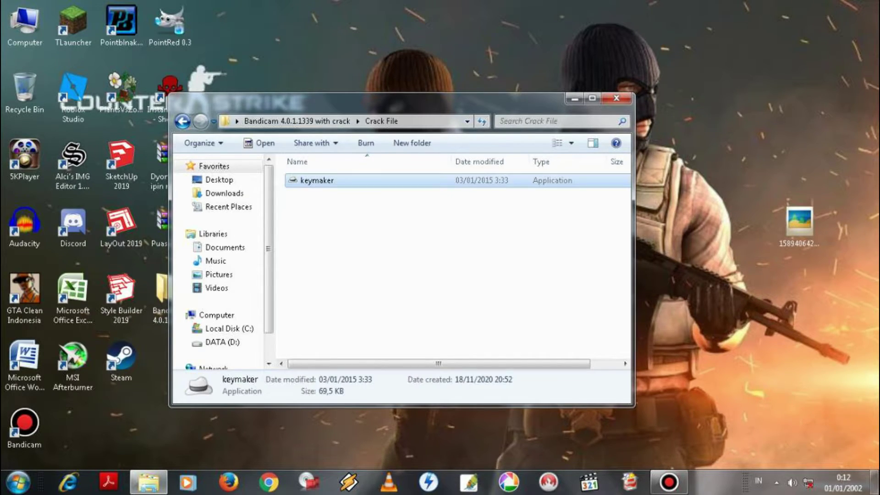
Fill in the keymaker's e-mail field and register the application, closing the keymaker and its folder window.
{"action": "left_click", "coordinate": [466, 279]}
{"action": "type", "text": "rw3u9uq9q2u9u2"}
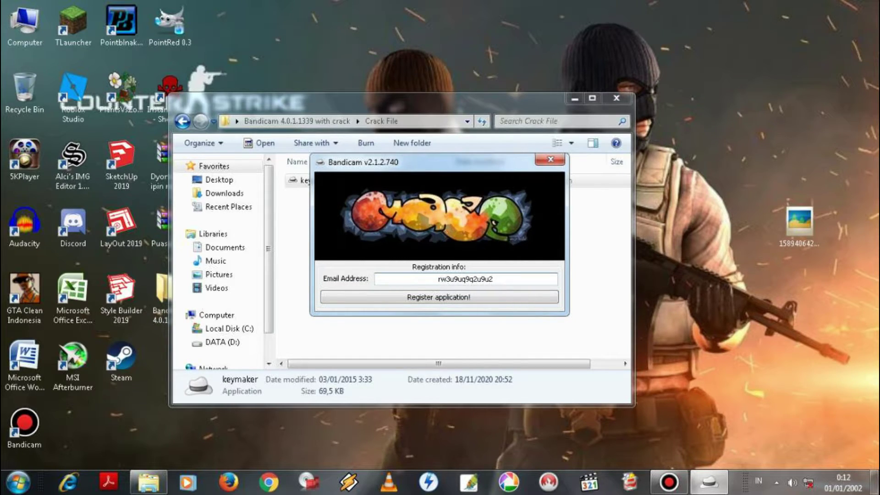
{"action": "left_click", "coordinate": [439, 297]}
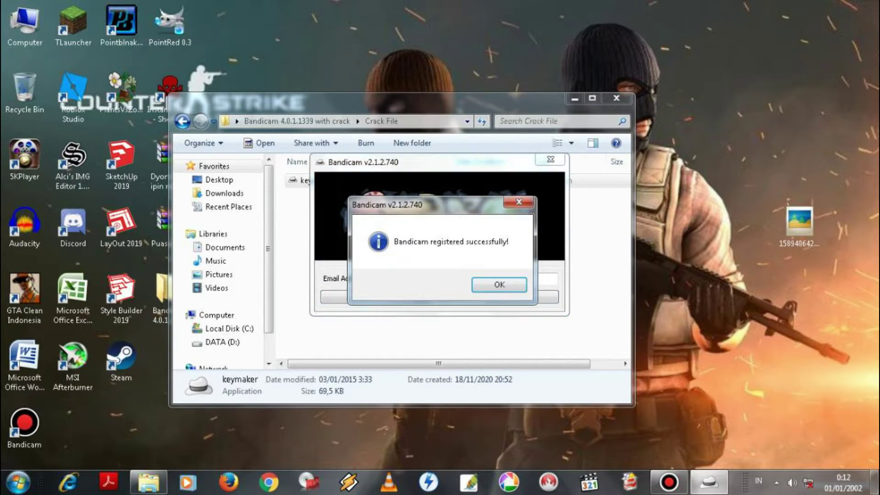
{"action": "left_click", "coordinate": [497, 284]}
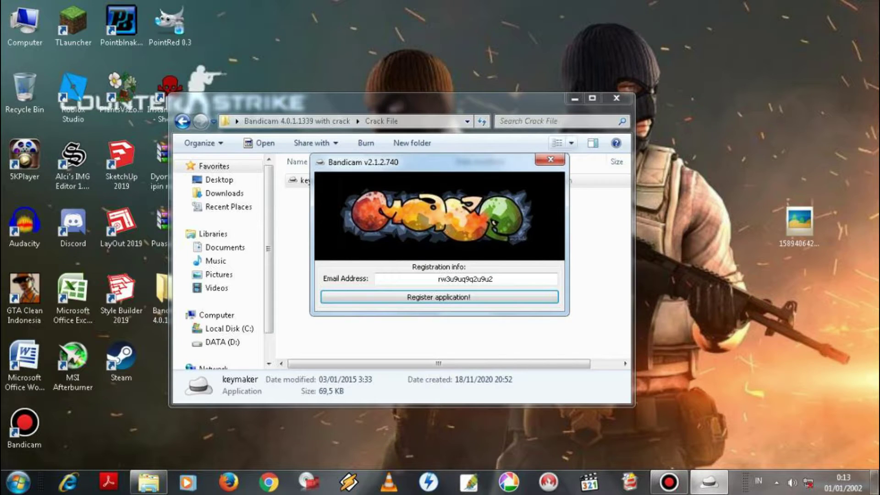
{"action": "left_click", "coordinate": [551, 159]}
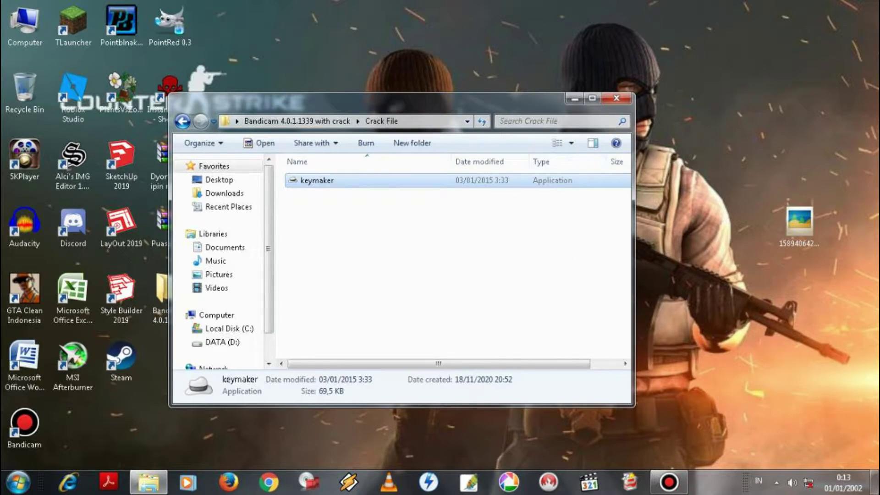
{"action": "left_click", "coordinate": [616, 98]}
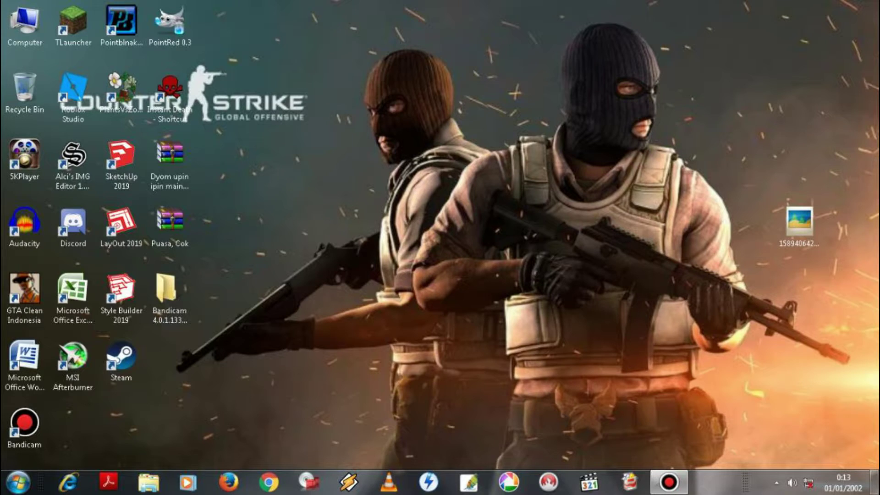
Bring up the Bandicam window and examine its General options and Video recording options.
{"action": "left_click", "coordinate": [670, 482]}
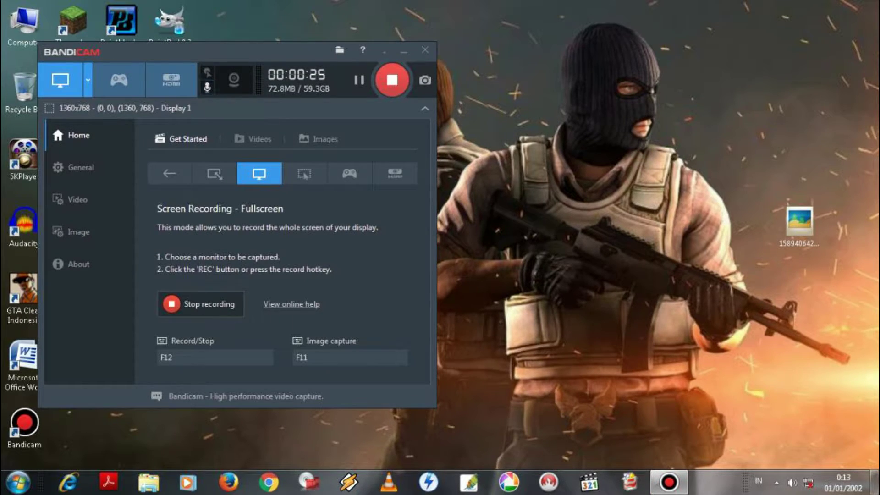
{"action": "left_click", "coordinate": [81, 167]}
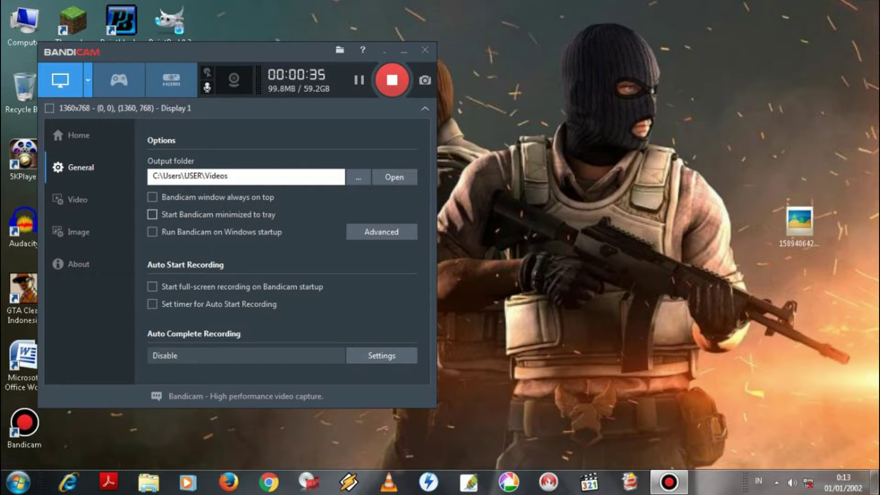
{"action": "left_click", "coordinate": [78, 200]}
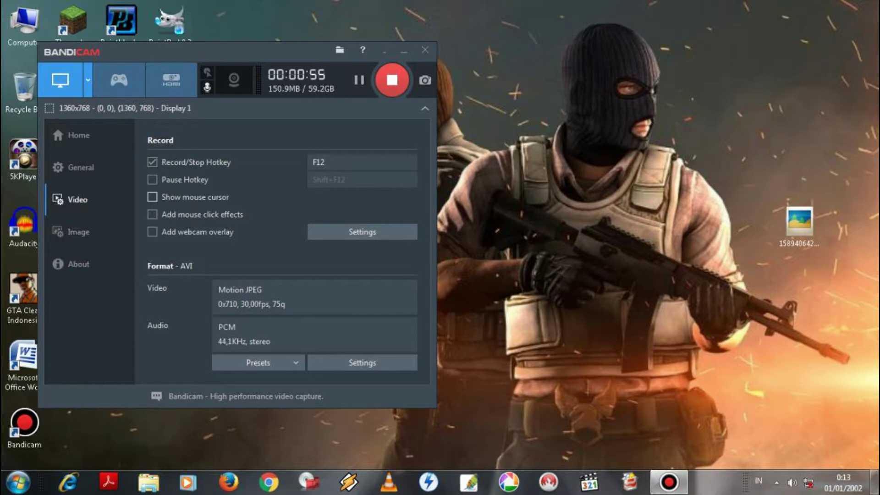
Try the mouse cursor, mouse click effects and webcam overlay options, switching each back off, and decline the audio capture help page.
{"action": "left_click", "coordinate": [151, 197]}
{"action": "left_click", "coordinate": [151, 196]}
{"action": "left_click", "coordinate": [151, 214]}
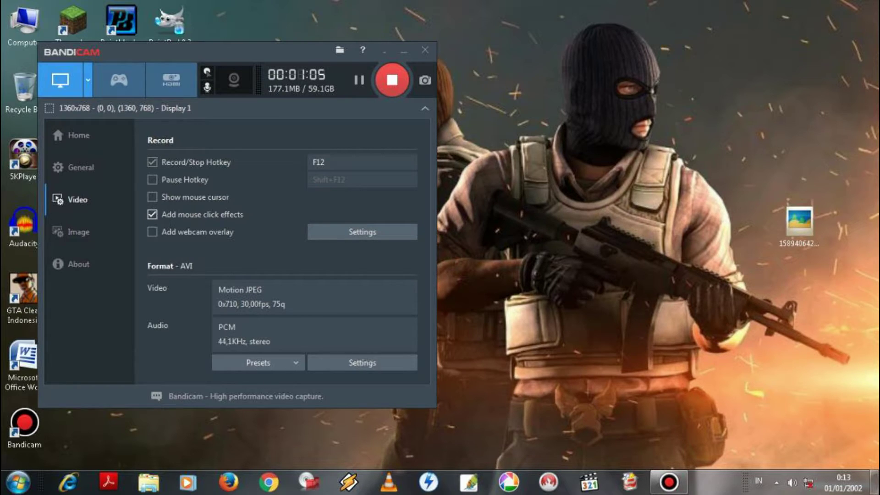
{"action": "left_click", "coordinate": [151, 214]}
{"action": "left_click", "coordinate": [152, 232]}
{"action": "left_click", "coordinate": [152, 232]}
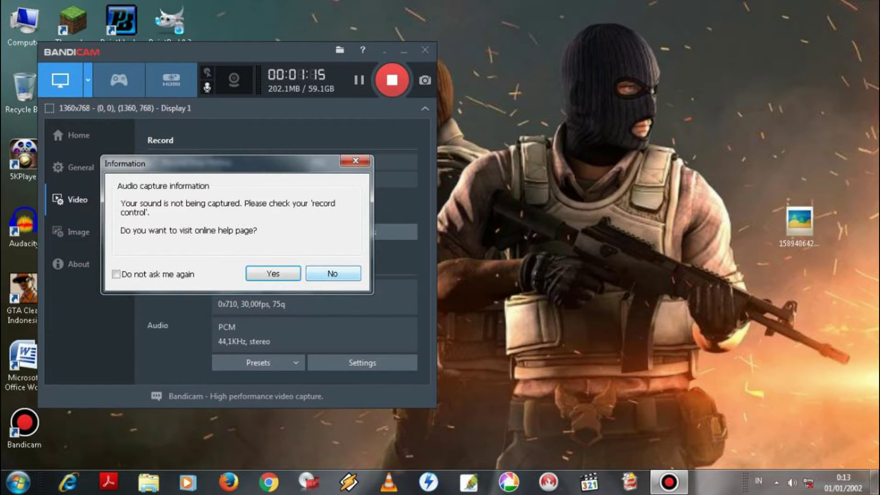
{"action": "left_click", "coordinate": [333, 274]}
In the video recording settings, choose Speakers (6- USB Audio Device) as primary and Microphone (High Definition Audio Device) as secondary sound device.
{"action": "left_click", "coordinate": [362, 232]}
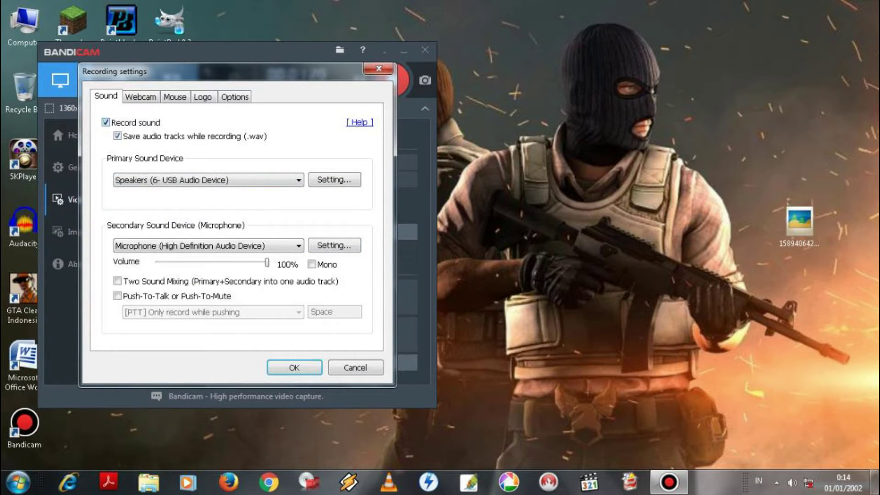
{"action": "left_click_drag", "start_coordinate": [184, 71], "coordinate": [396, 135]}
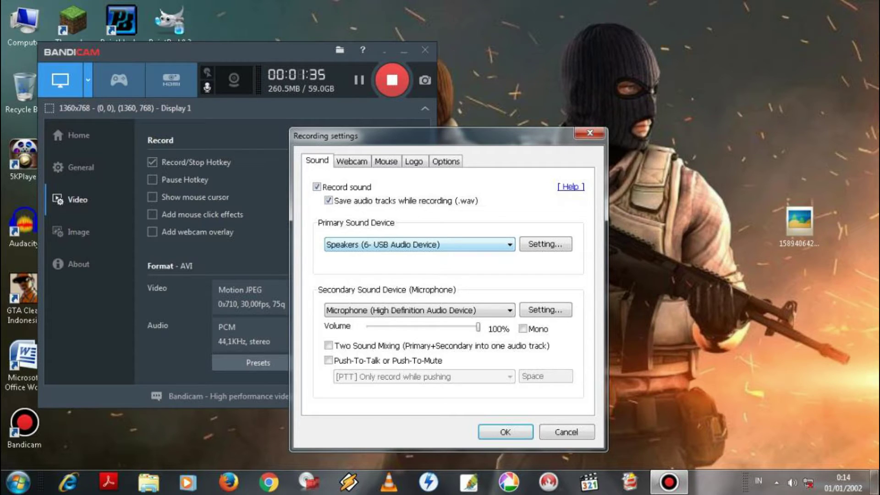
{"action": "left_click", "coordinate": [420, 244]}
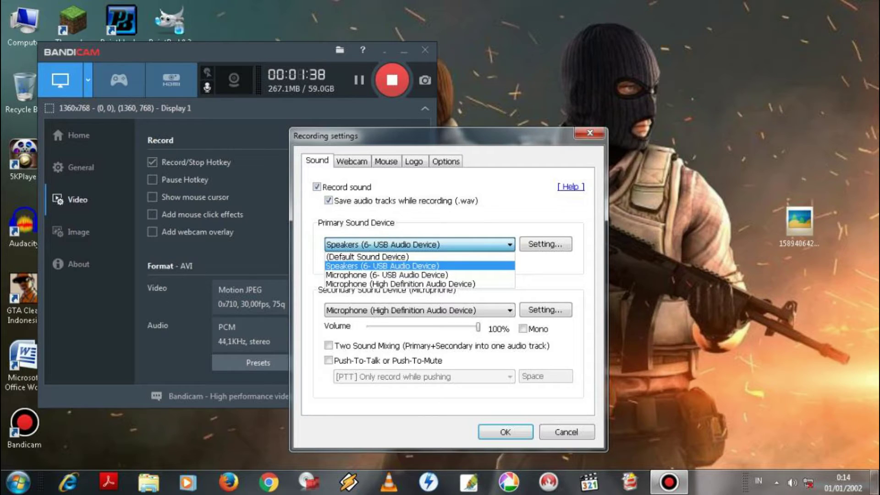
{"action": "left_click", "coordinate": [420, 245]}
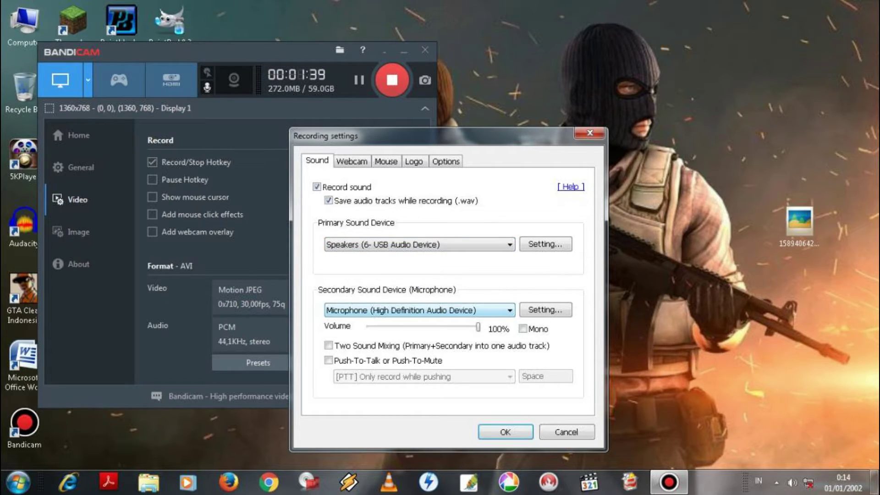
{"action": "key", "text": "alt+Down"}
{"action": "left_click", "coordinate": [420, 310]}
{"action": "left_click", "coordinate": [420, 311]}
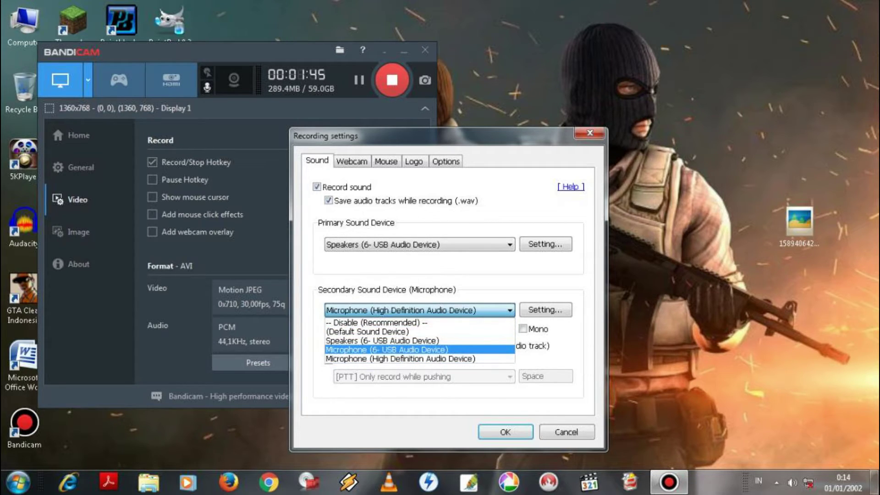
{"action": "key", "text": "Down"}
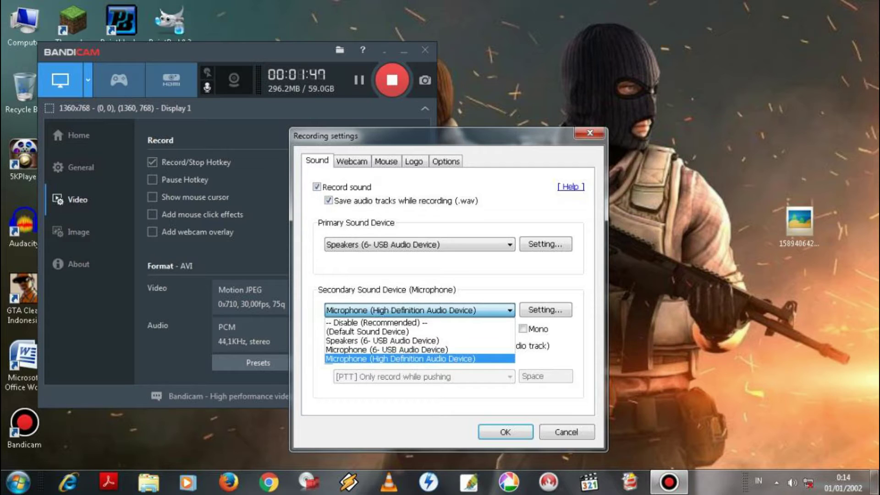
{"action": "key", "text": "Return"}
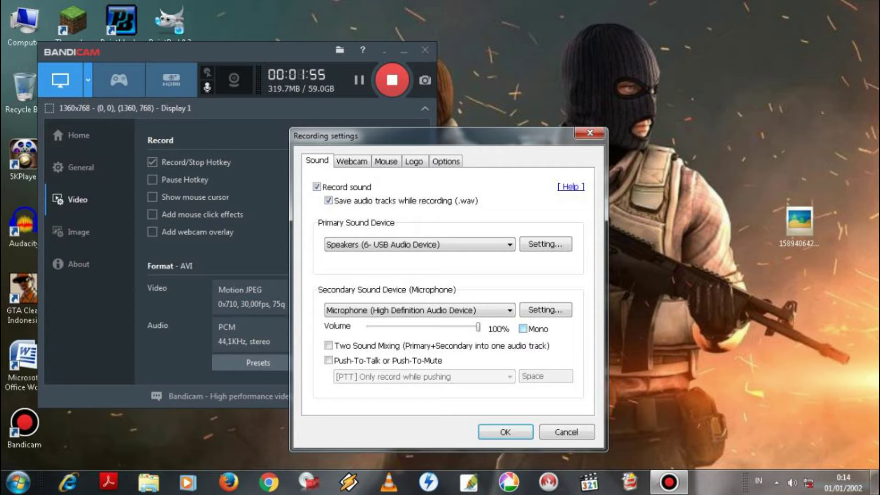
Turn Mono and Two Sound Mixing off for the secondary sound device and save the recording settings.
{"action": "left_click", "coordinate": [523, 329]}
{"action": "left_click", "coordinate": [329, 345]}
{"action": "left_click", "coordinate": [328, 345]}
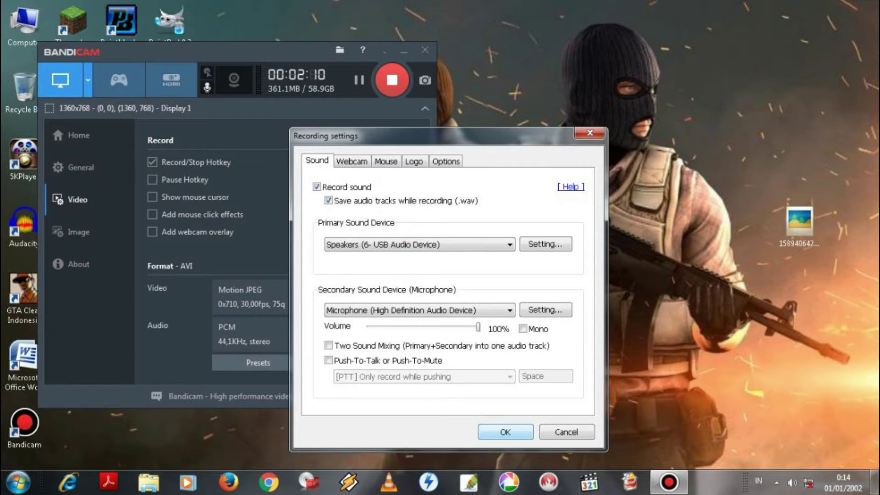
{"action": "left_click", "coordinate": [505, 432]}
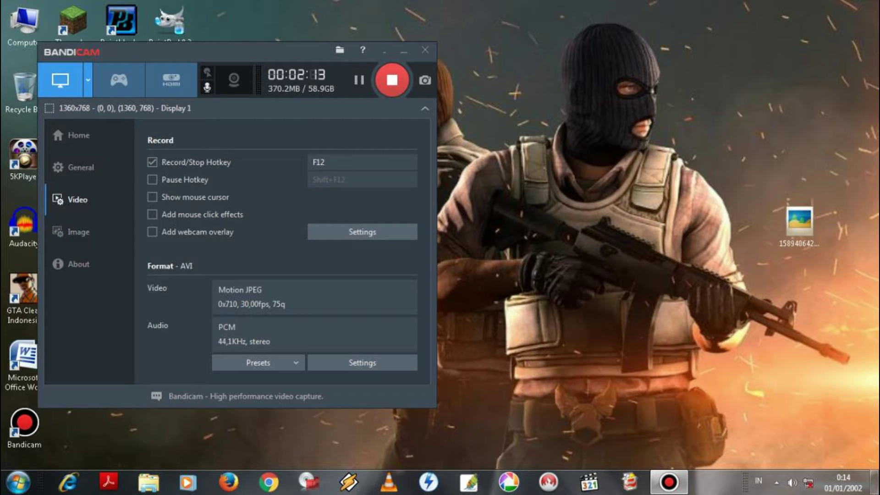
Reopen the recording settings and try the microphone's Mono and Two Sound Mixing options, accepting the dialog.
{"action": "left_click", "coordinate": [362, 232]}
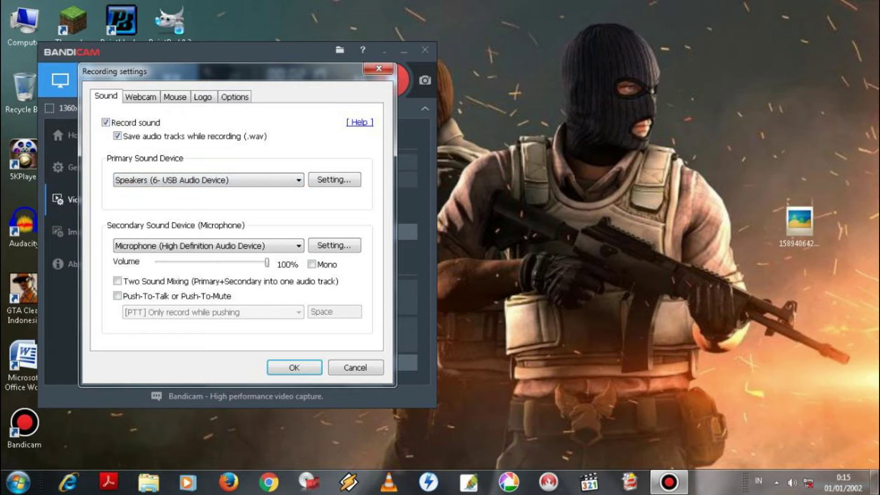
{"action": "left_click", "coordinate": [311, 264]}
{"action": "left_click", "coordinate": [118, 281]}
{"action": "left_click", "coordinate": [312, 264]}
{"action": "left_click", "coordinate": [294, 368]}
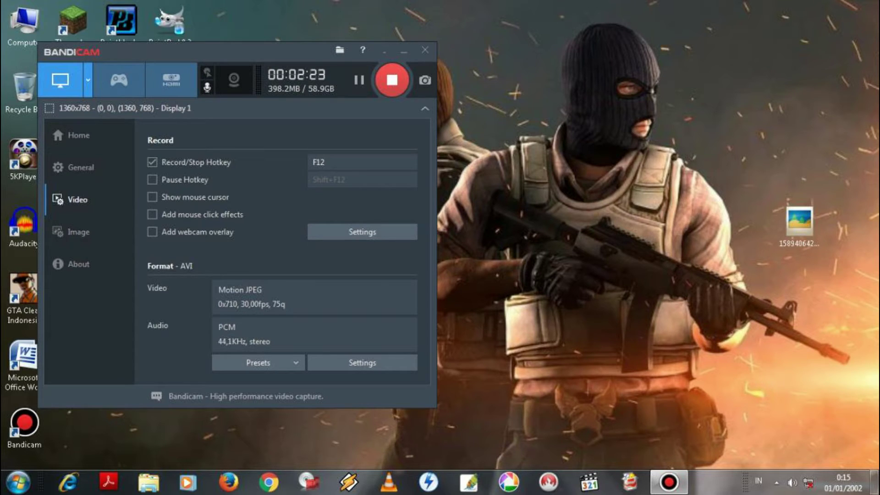
Examine the Webcam, Mouse, Logo, Options and Sound pages of the recording settings and close the dialog.
{"action": "left_click", "coordinate": [362, 232]}
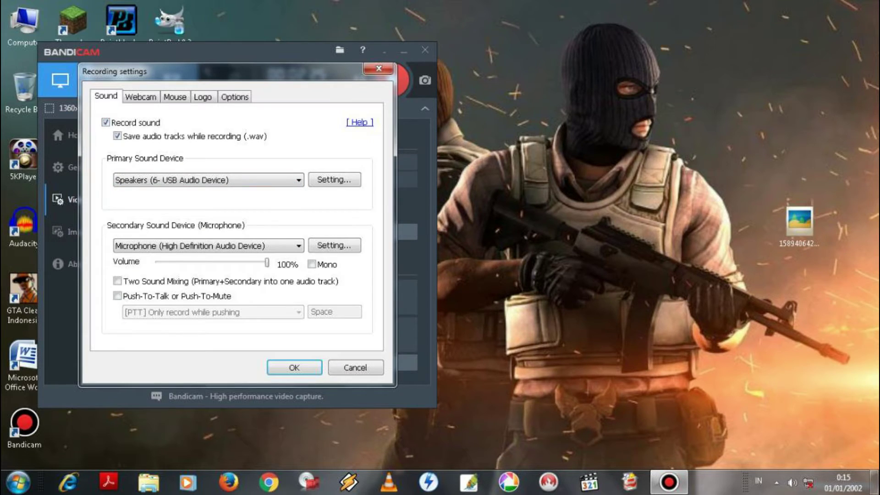
{"action": "left_click", "coordinate": [141, 97]}
{"action": "left_click", "coordinate": [175, 97]}
{"action": "left_click", "coordinate": [202, 97]}
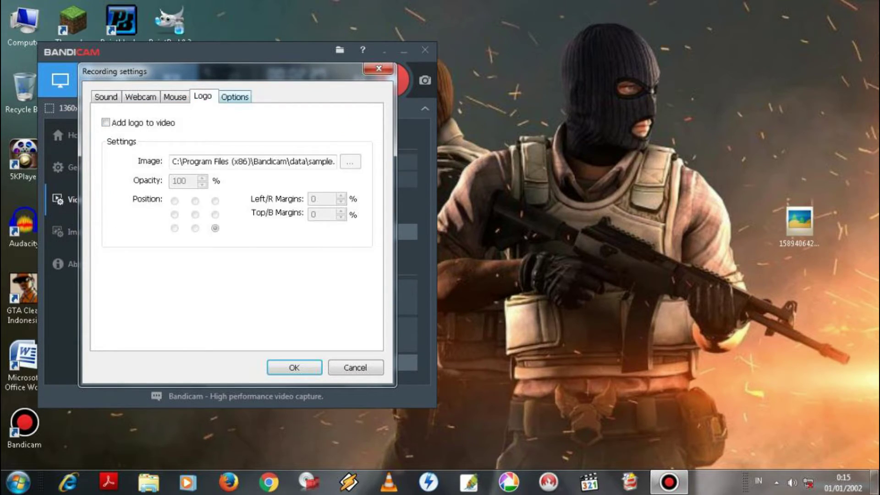
{"action": "left_click", "coordinate": [235, 96]}
{"action": "left_click", "coordinate": [202, 96]}
{"action": "left_click", "coordinate": [175, 97]}
{"action": "left_click", "coordinate": [140, 97]}
{"action": "left_click", "coordinate": [105, 97]}
{"action": "left_click", "coordinate": [379, 68]}
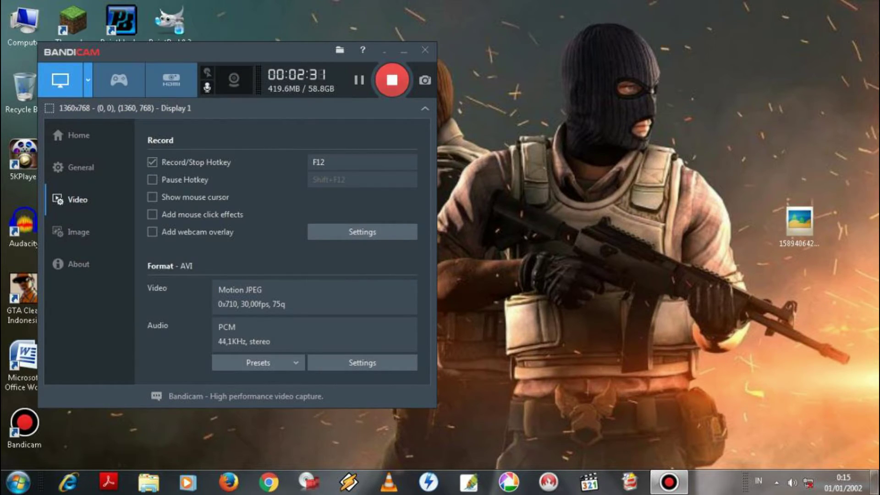
Review the video format settings and accept them, and look over the Image, Video, General and Home pages.
{"action": "left_click", "coordinate": [363, 362]}
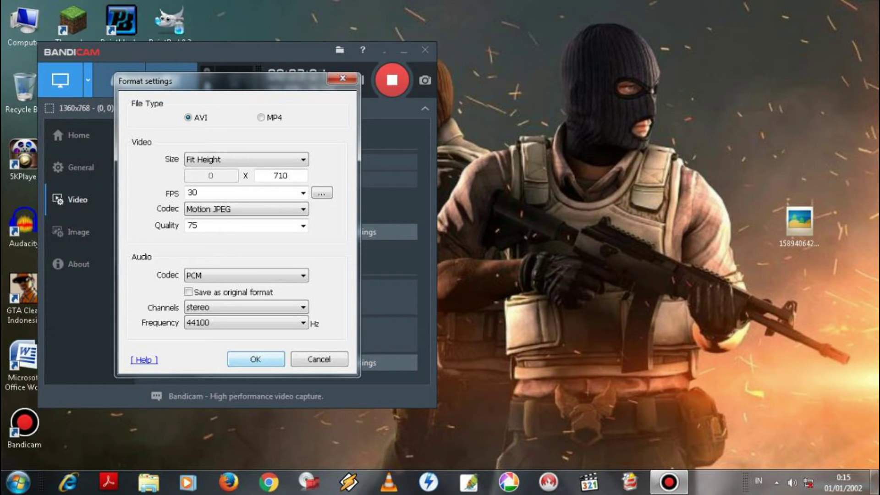
{"action": "left_click", "coordinate": [256, 359]}
{"action": "left_click", "coordinate": [79, 232]}
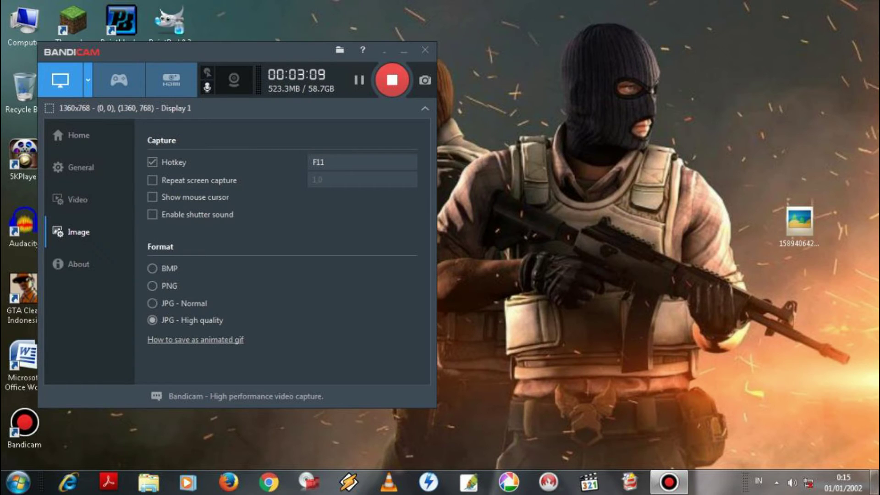
{"action": "left_click", "coordinate": [78, 199]}
{"action": "left_click", "coordinate": [81, 168]}
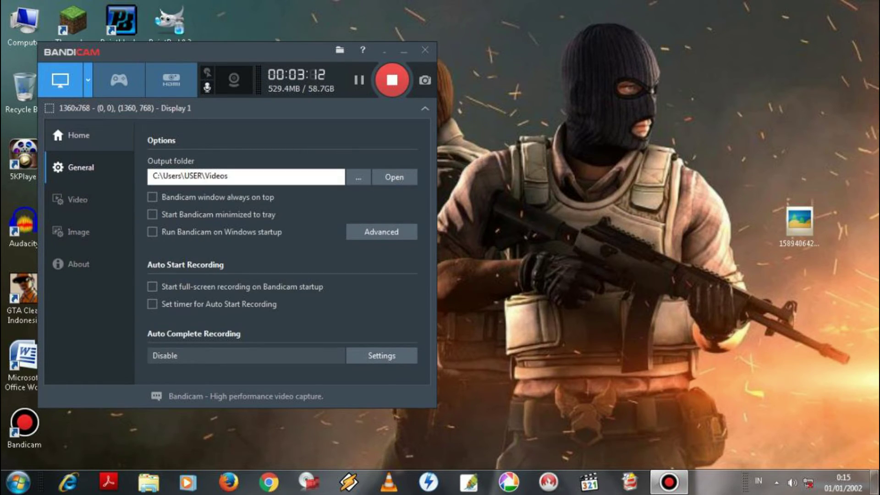
{"action": "left_click", "coordinate": [79, 135]}
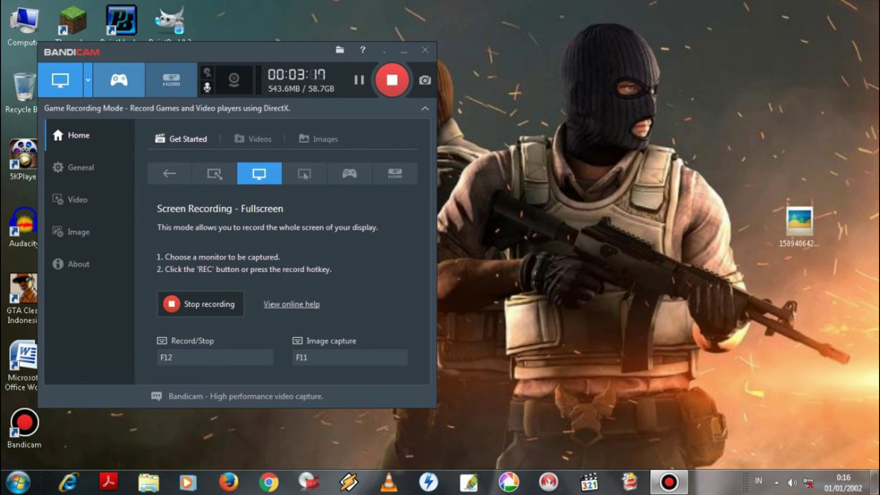
Try switching to game recording mode, decline stopping the current recording, and choose Fullscreen as the screen recording mode.
{"action": "left_click", "coordinate": [119, 80]}
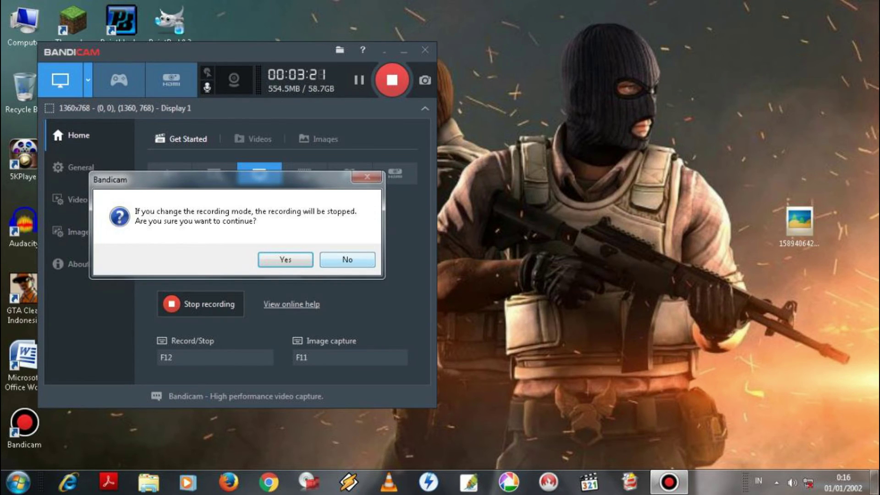
{"action": "left_click", "coordinate": [347, 260]}
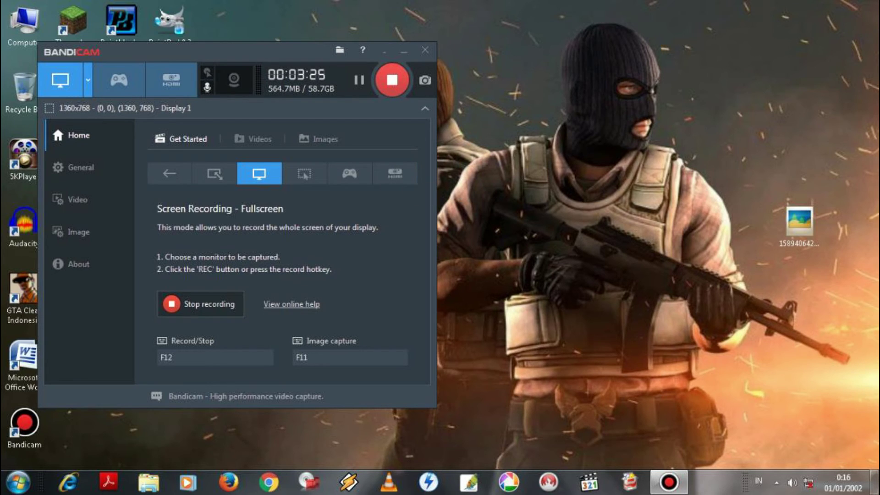
{"action": "left_click", "coordinate": [60, 80]}
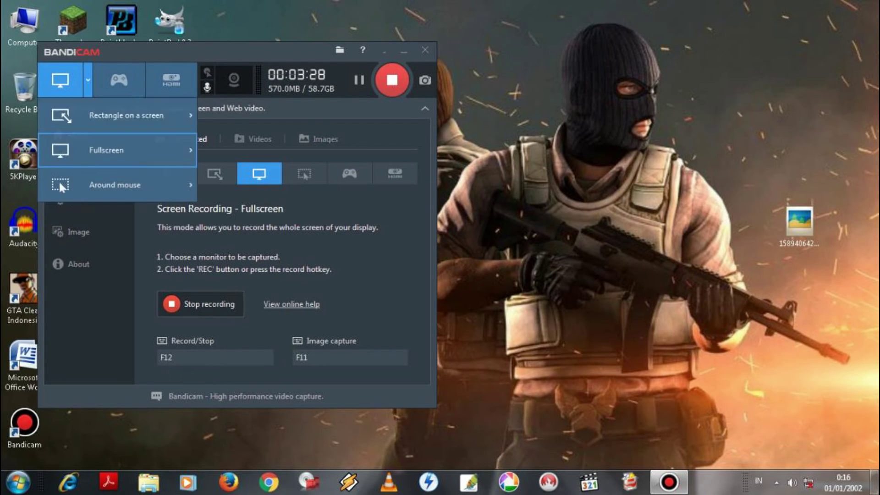
{"action": "left_click", "coordinate": [107, 151]}
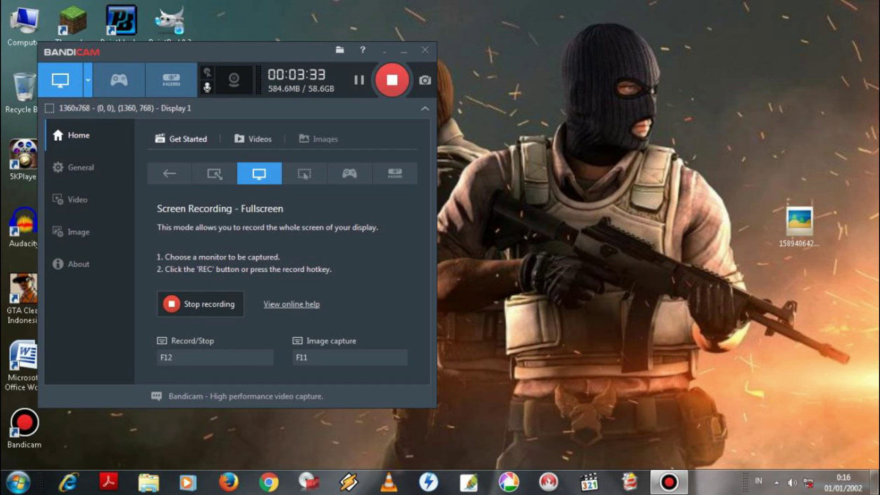
Examine the lists of recorded videos and captured images on the Home page and return to Get Started.
{"action": "left_click", "coordinate": [254, 139]}
{"action": "left_click", "coordinate": [183, 139]}
{"action": "left_click", "coordinate": [254, 139]}
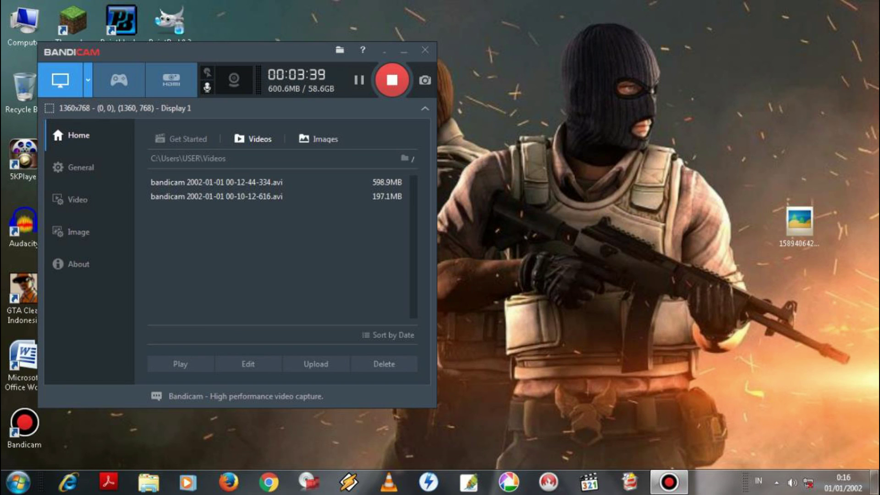
{"action": "left_click", "coordinate": [319, 139]}
{"action": "left_click", "coordinate": [254, 139]}
{"action": "left_click", "coordinate": [183, 139]}
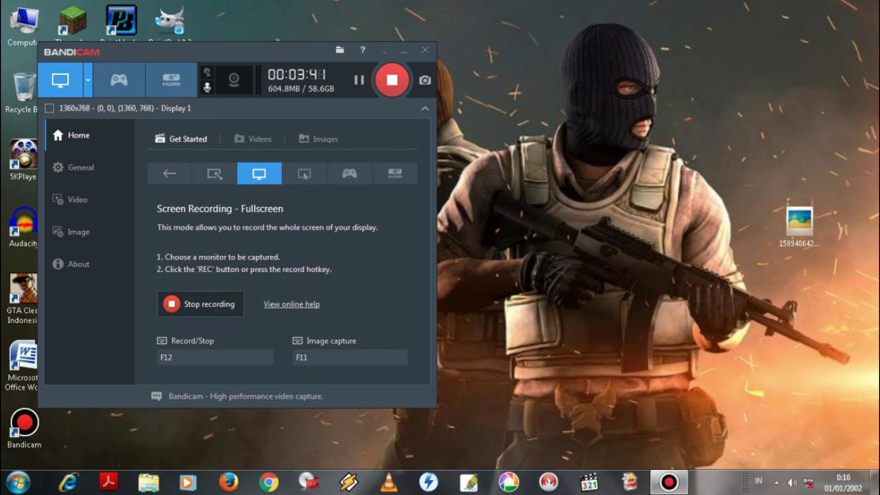